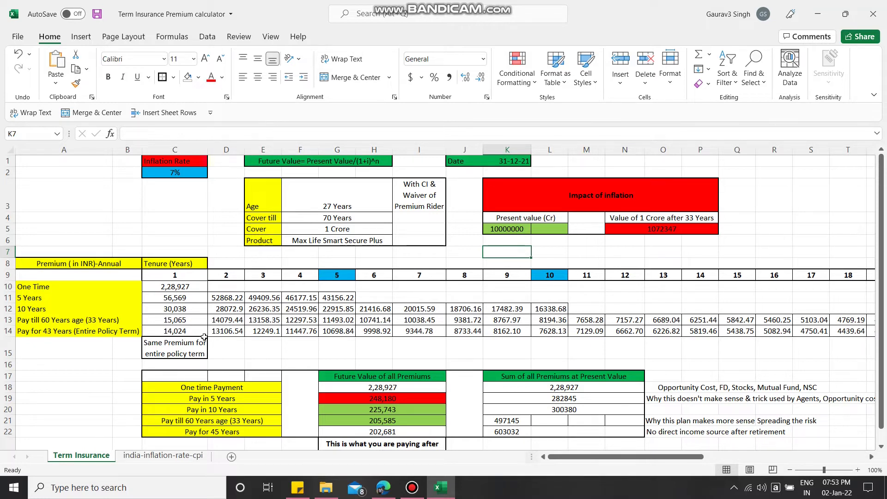
Highlight the premium payment option labels, then select the blank cell beneath them.
left_click_drag(64, 286, 124, 351)
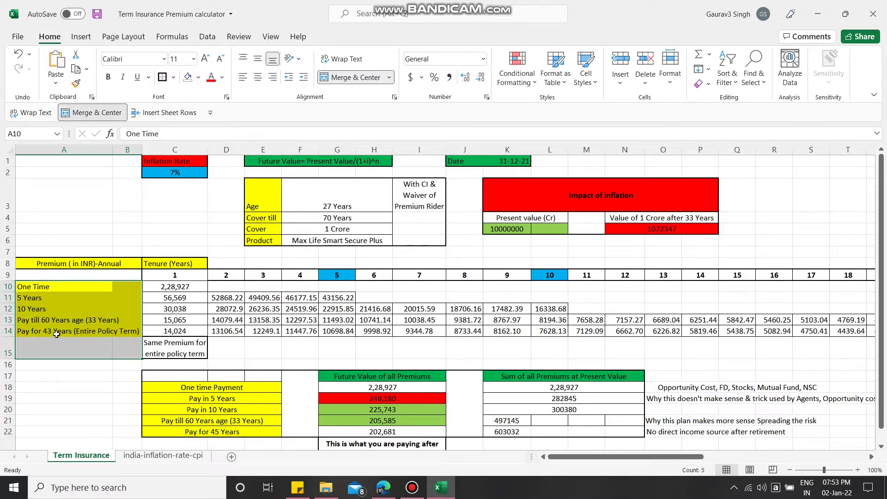
left_click(63, 385)
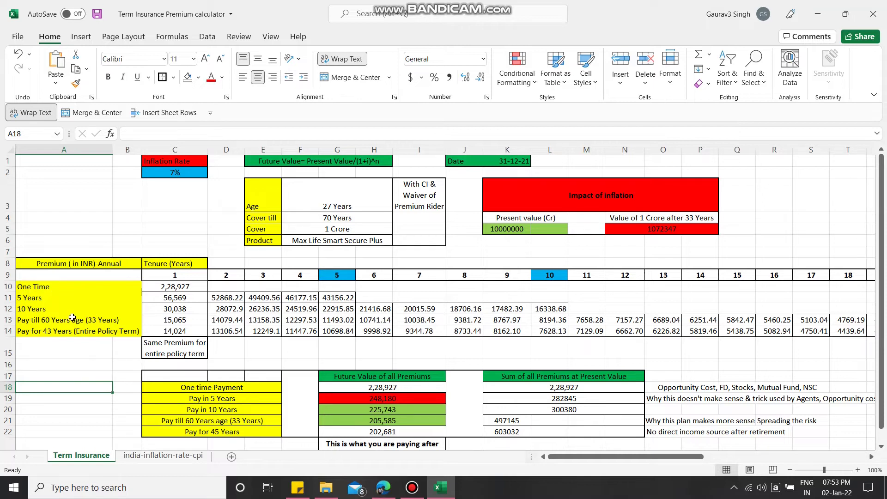
left_click(71, 348)
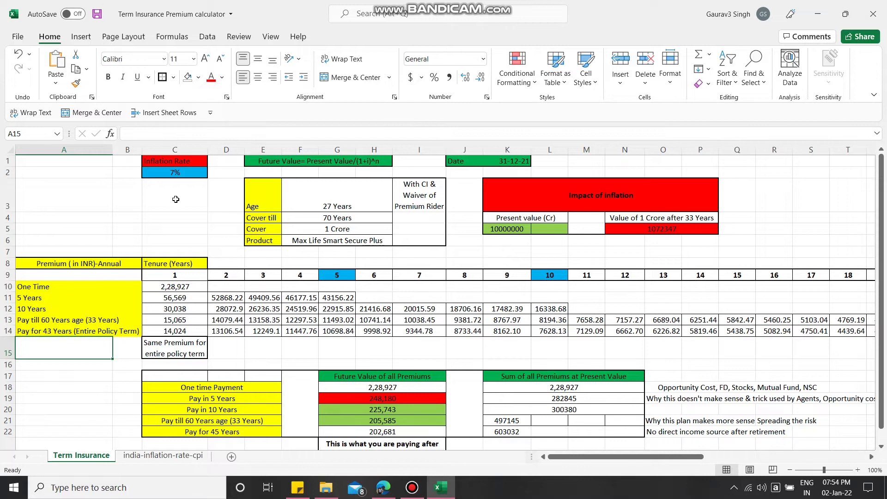
Review the 1 crore present value, its 33-year formula, the payment options, and the 7% rate in C2.
left_click(505, 229)
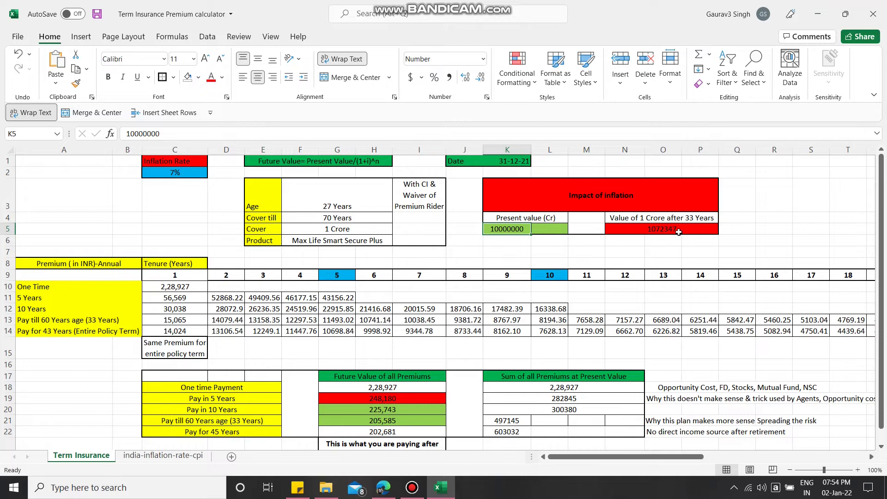
left_click(678, 231)
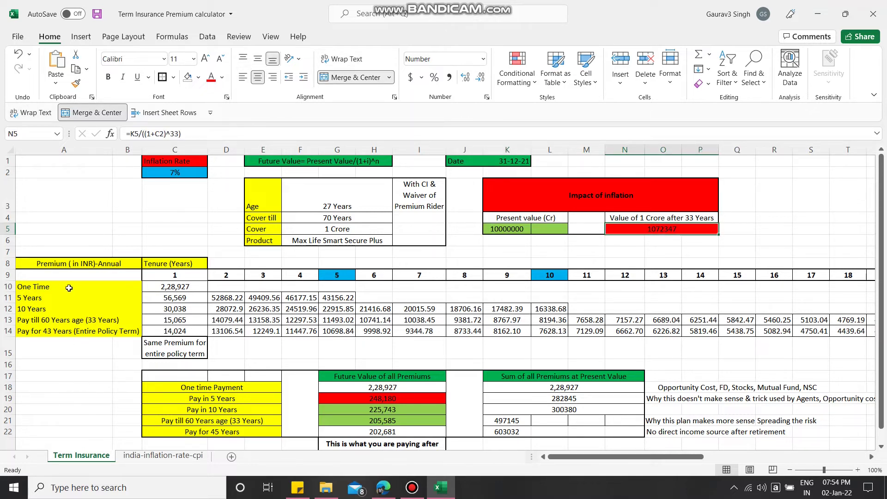
left_click_drag(70, 287, 61, 331)
left_click(67, 386)
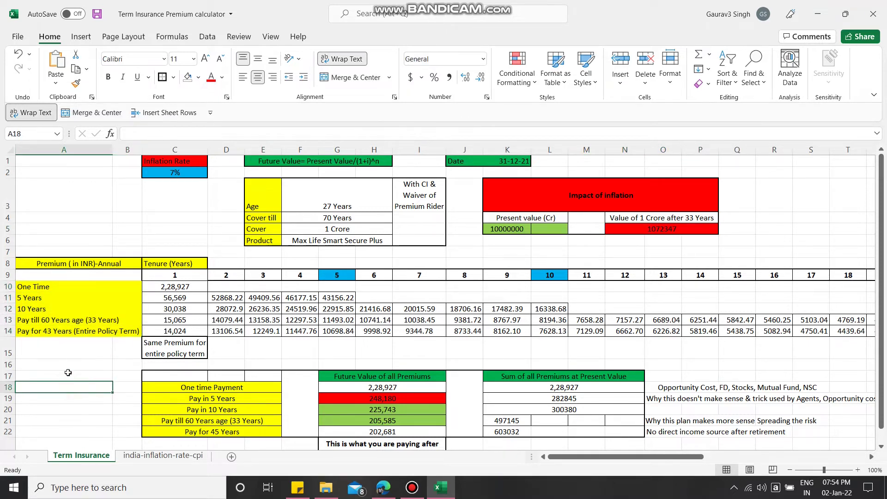
left_click_drag(41, 287, 41, 332)
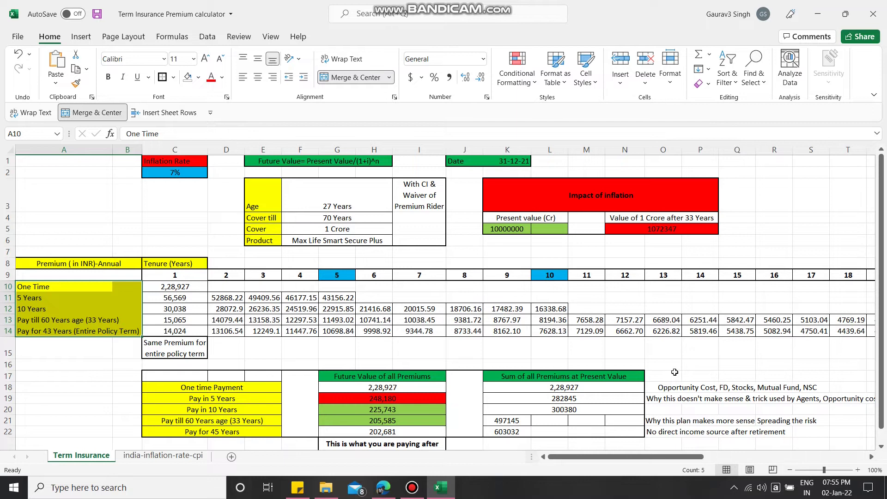
left_click(175, 174)
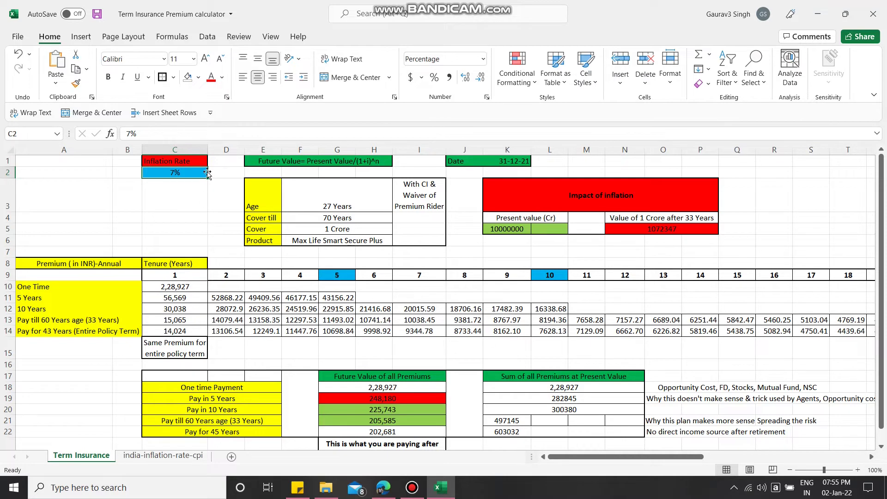
On the india-inflation-rate-cpi sheet, trim the Last Decade average in B80 to 6.8.
left_click(170, 456)
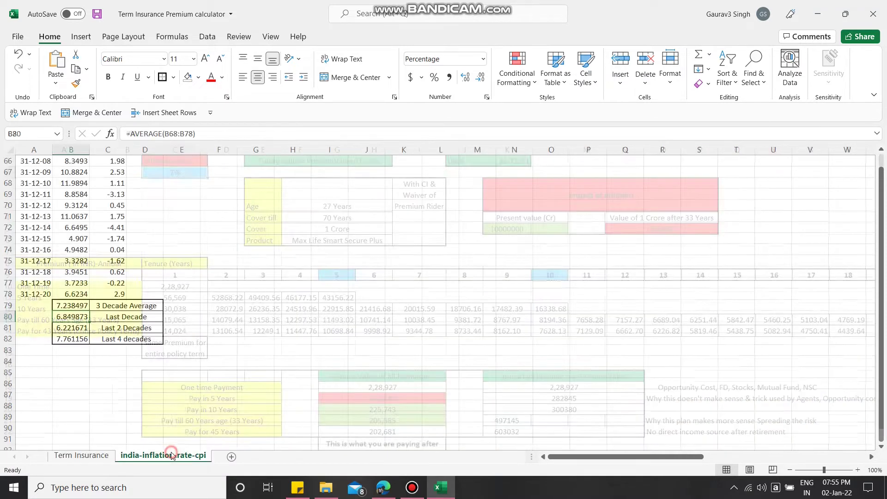
scroll(197, 262, "up", 15)
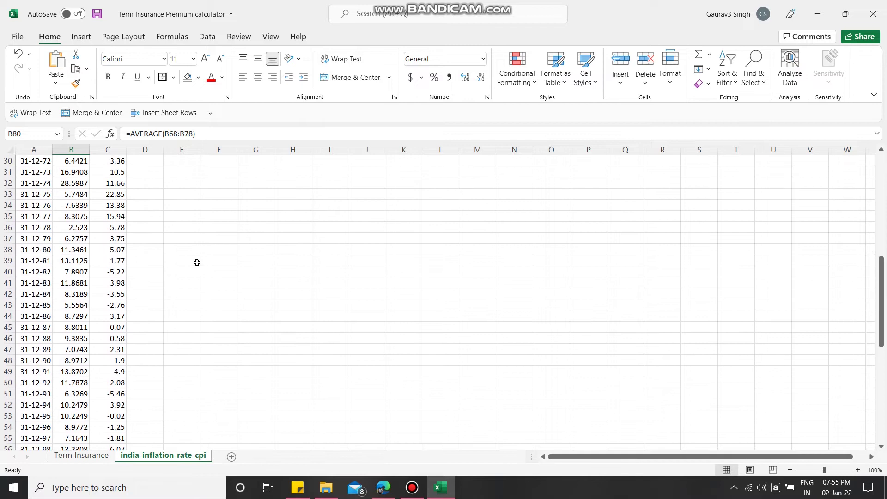
scroll(196, 262, "down", 20)
scroll(197, 263, "up", 20)
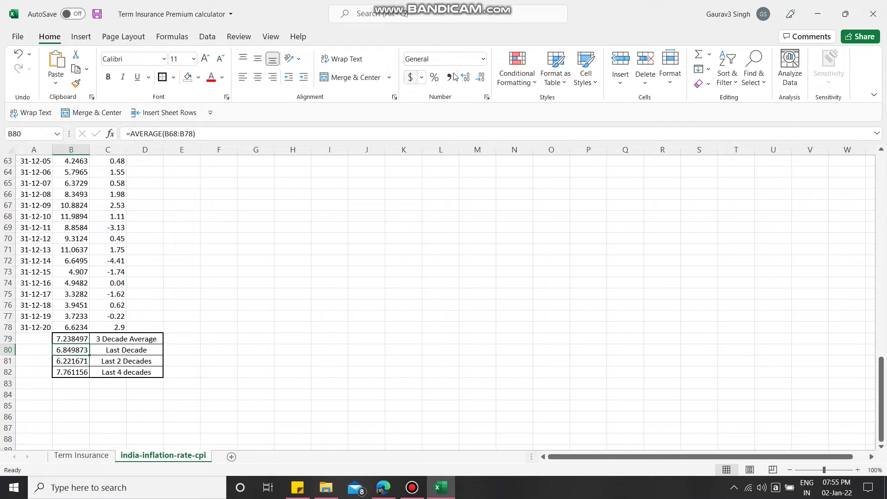
left_click(479, 79)
left_click(479, 79)
left_click(479, 78)
left_click(479, 78)
left_click(479, 79)
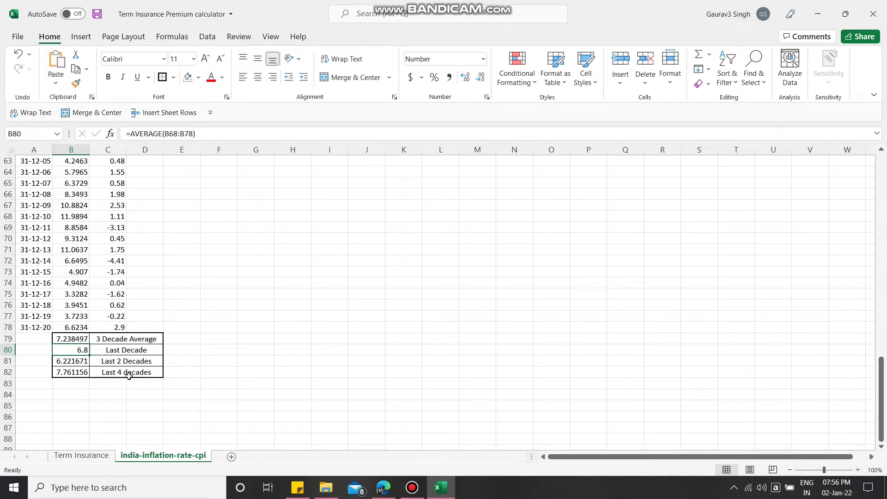
left_click(86, 455)
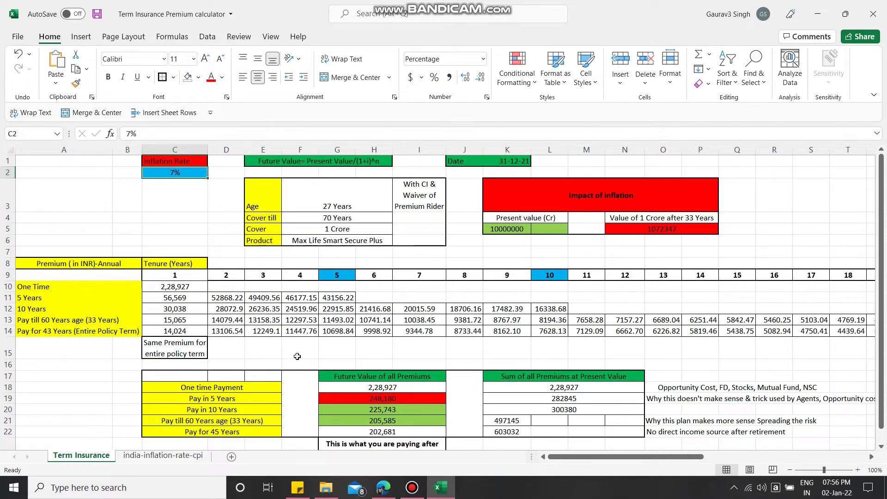
scroll(270, 364, "down", 2)
left_click(222, 300)
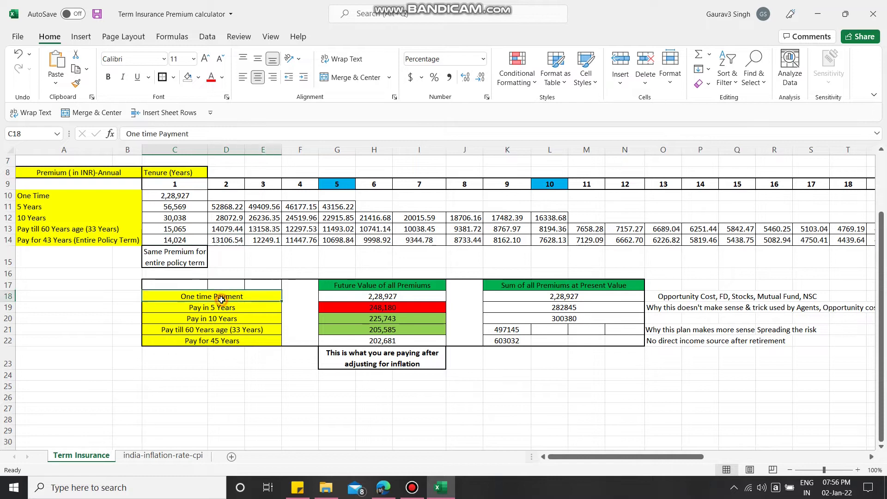
left_click(364, 296)
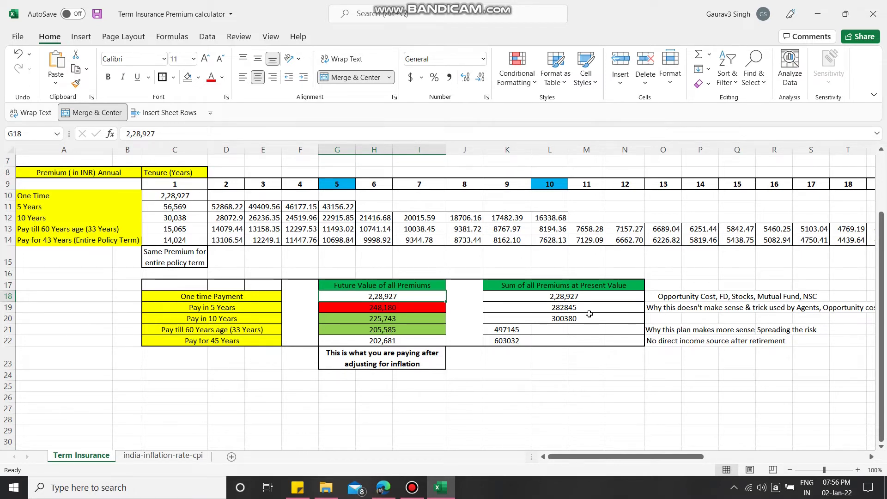
left_click(573, 318)
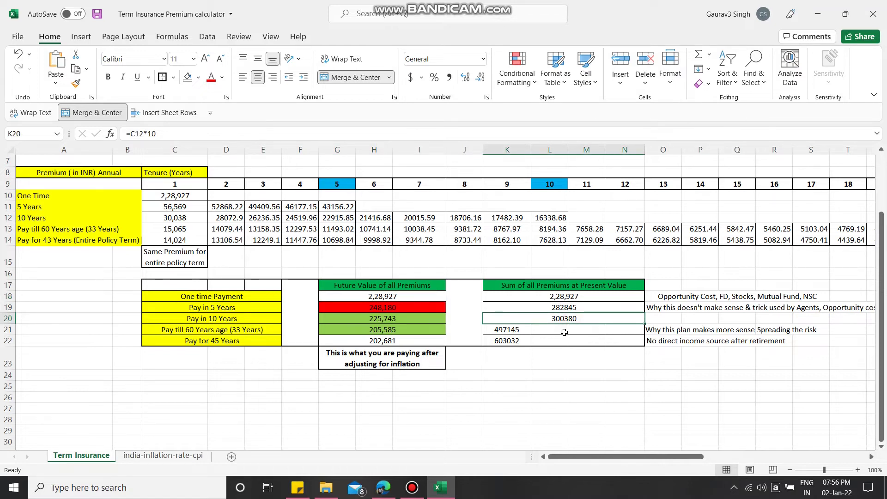
left_click(506, 331)
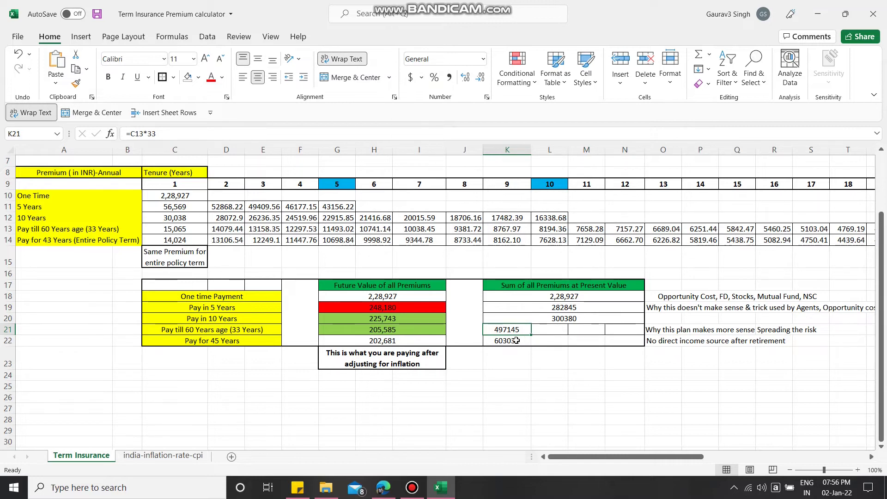
left_click(516, 341)
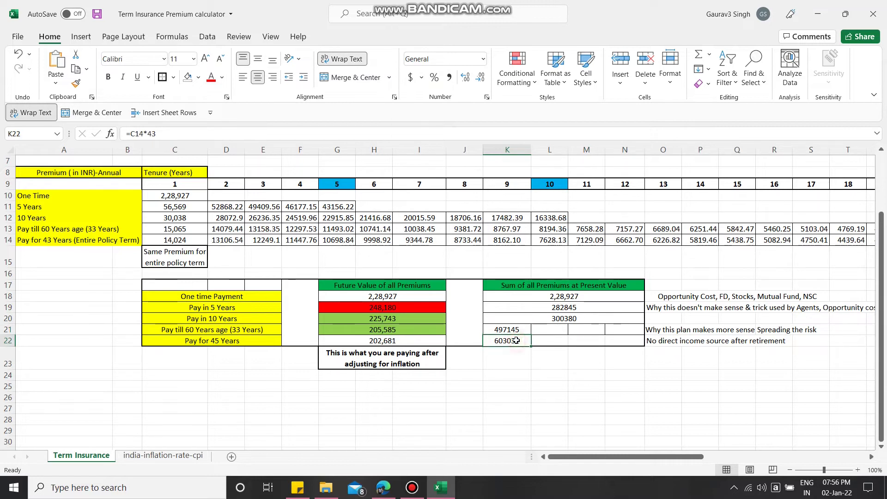
left_click(528, 309)
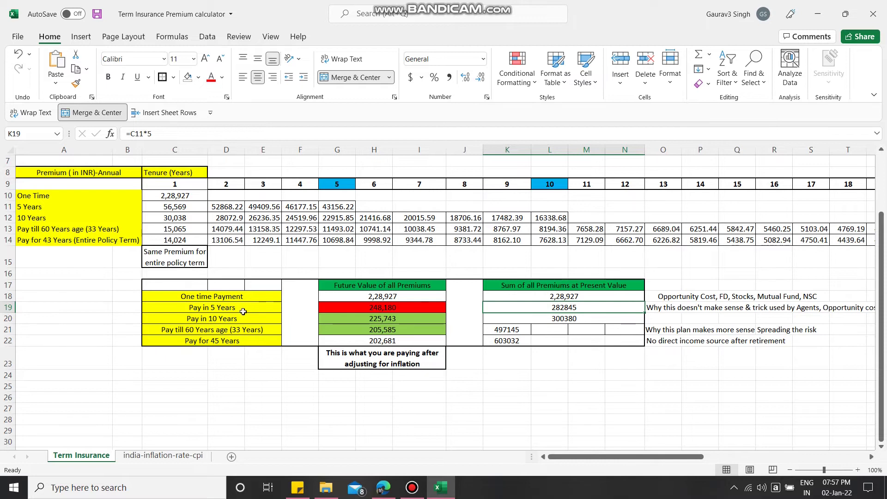
left_click(365, 309)
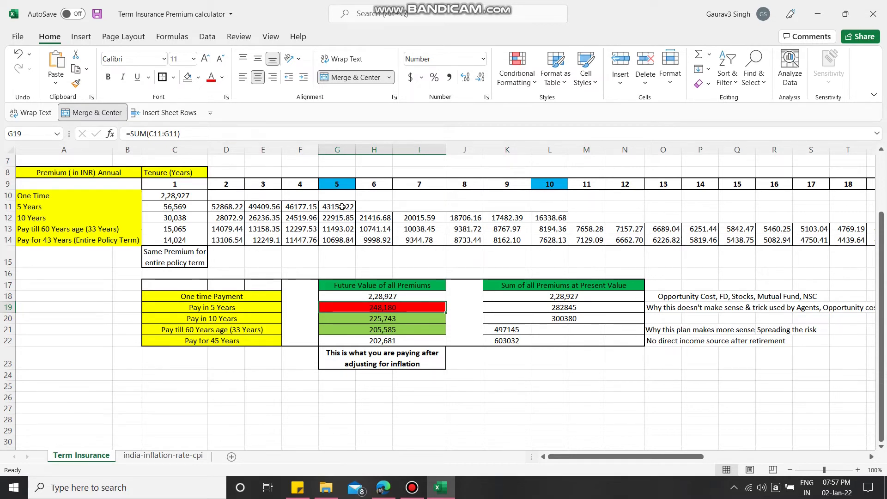
left_click(179, 205)
left_click_drag(179, 205, 344, 207)
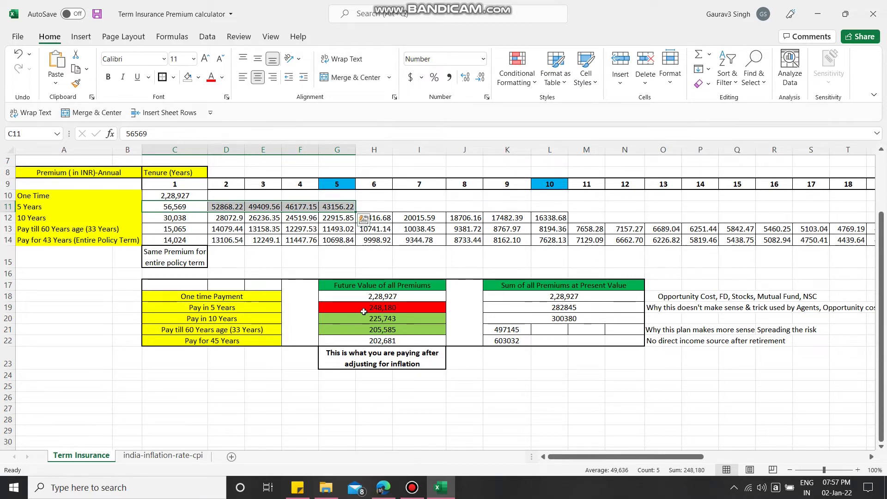
left_click(360, 331)
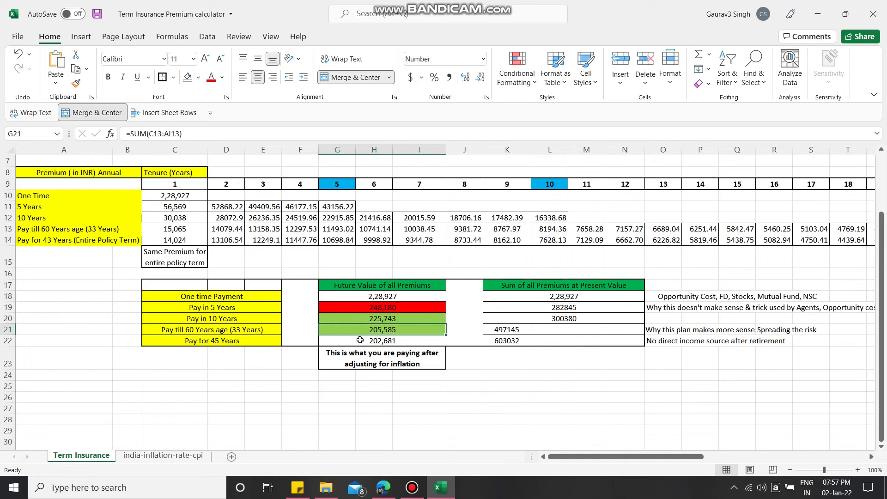
left_click_drag(344, 330, 342, 340)
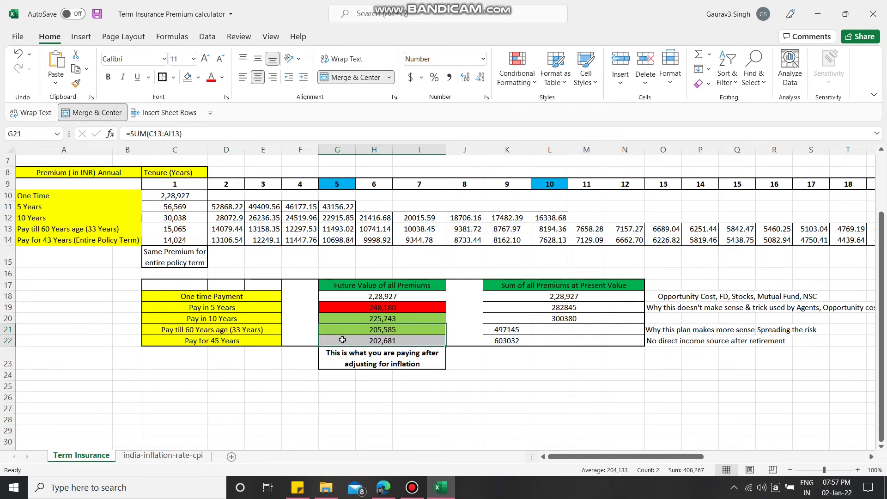
left_click(491, 371)
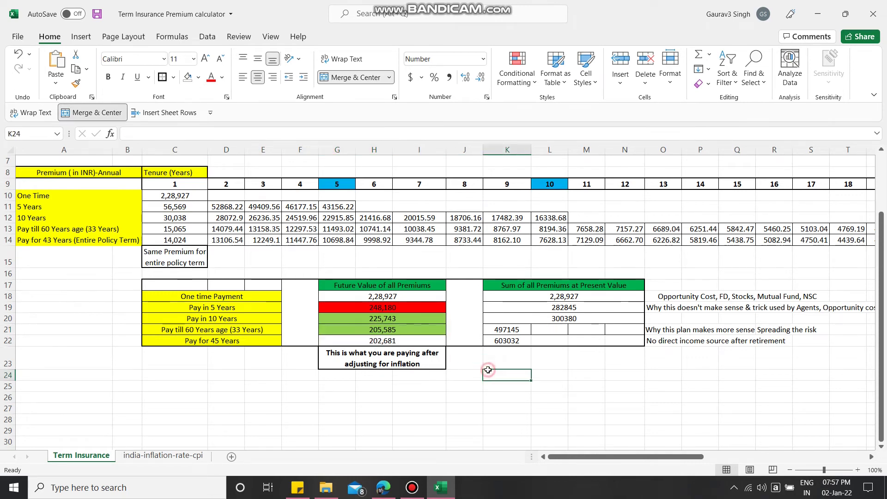
left_click(406, 307)
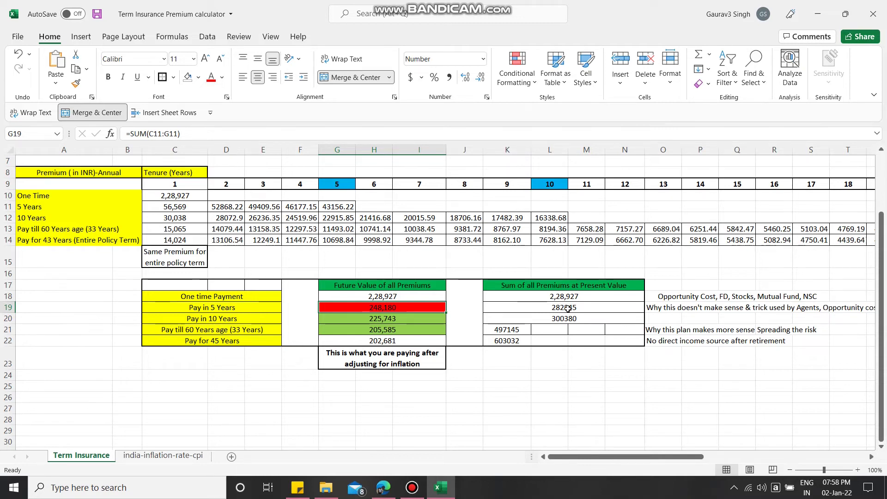
left_click(378, 332)
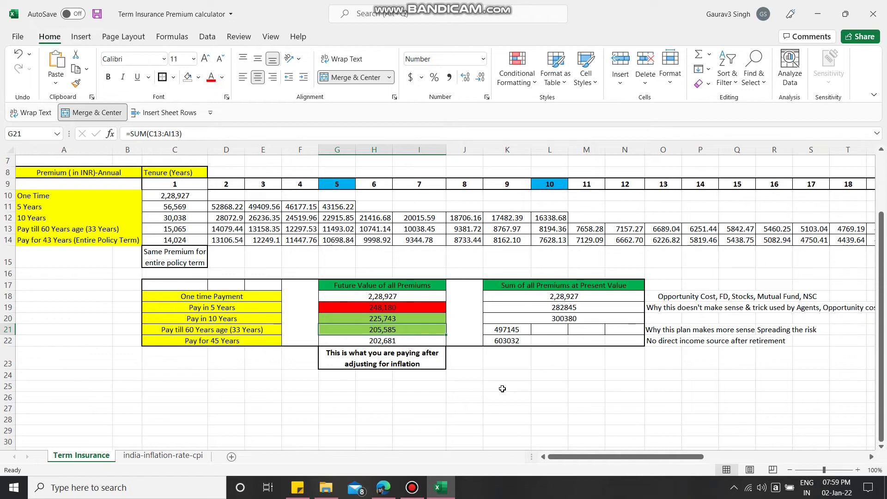
Revert G20 to show 225742.5, then look at the pay-till-60 premium of 15,065.
left_click(393, 320)
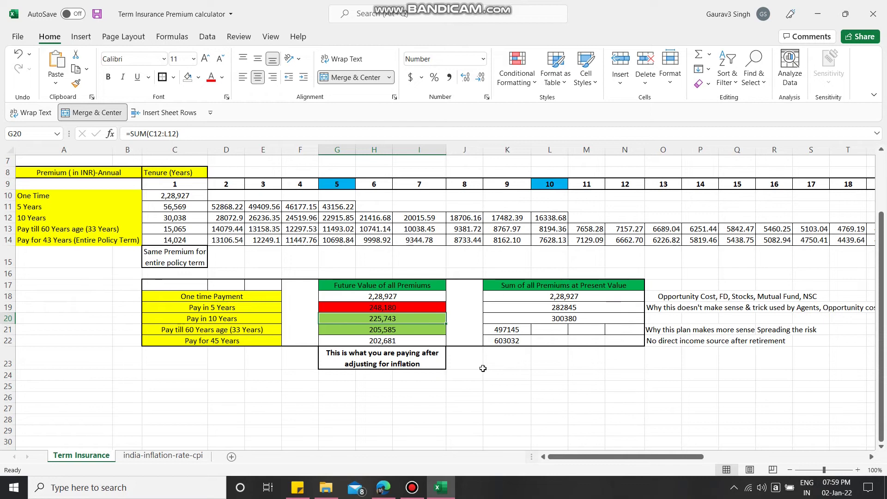
key("ctrl+z")
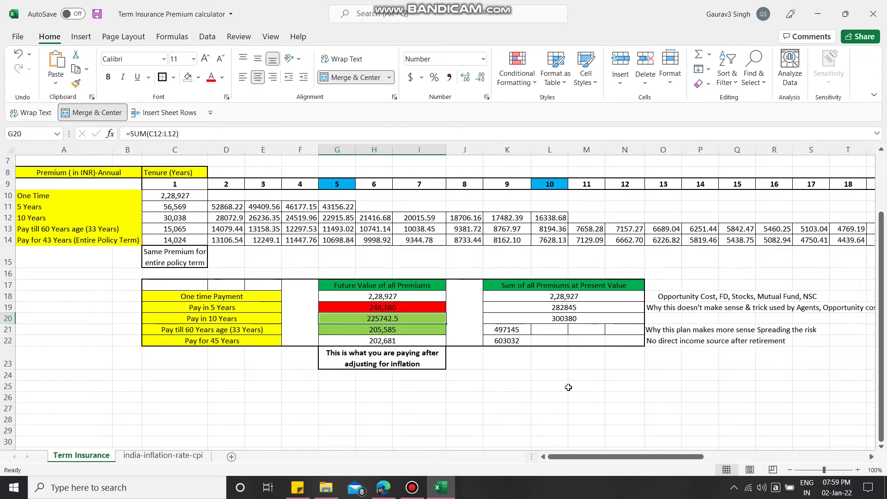
left_click(183, 234)
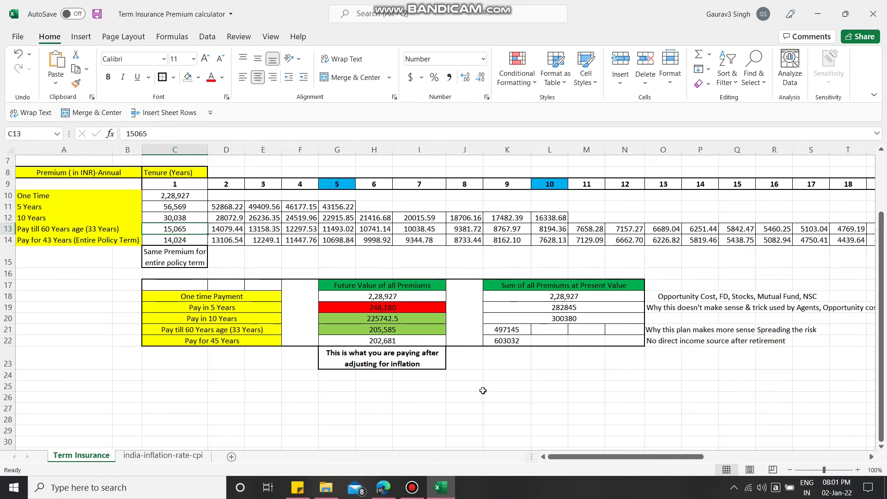
scroll(469, 379, "up", 2)
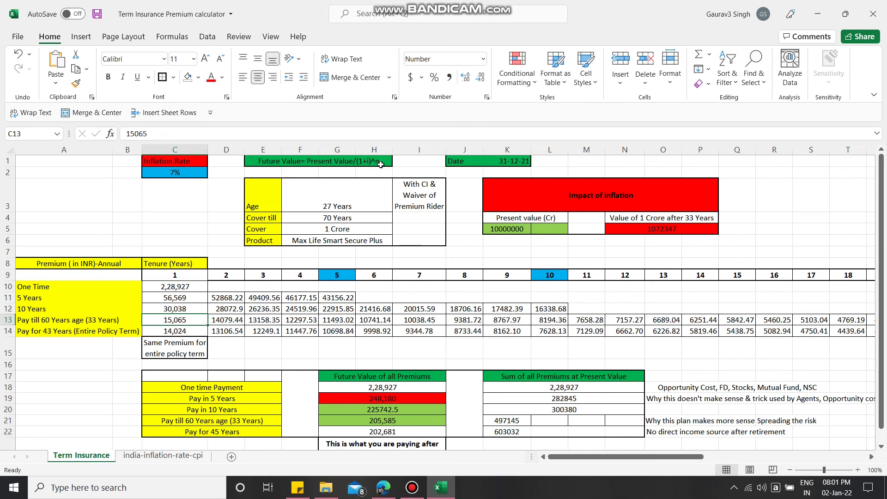
left_click(234, 297)
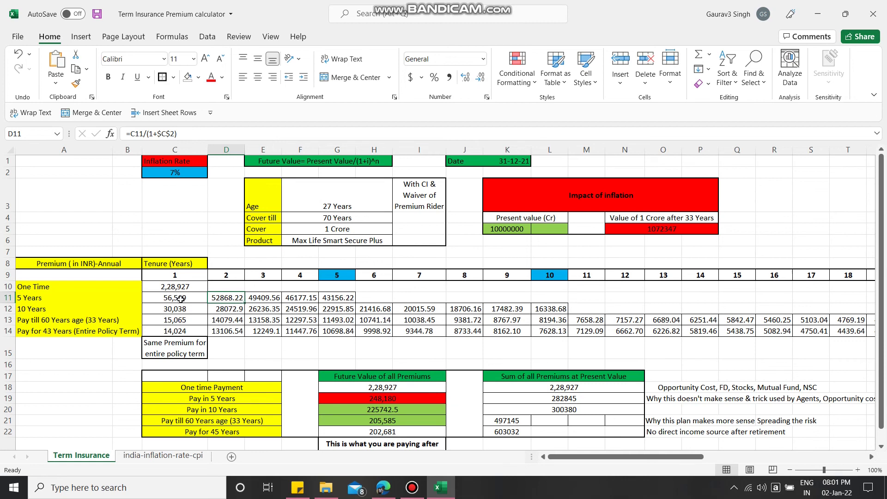
left_click(340, 301)
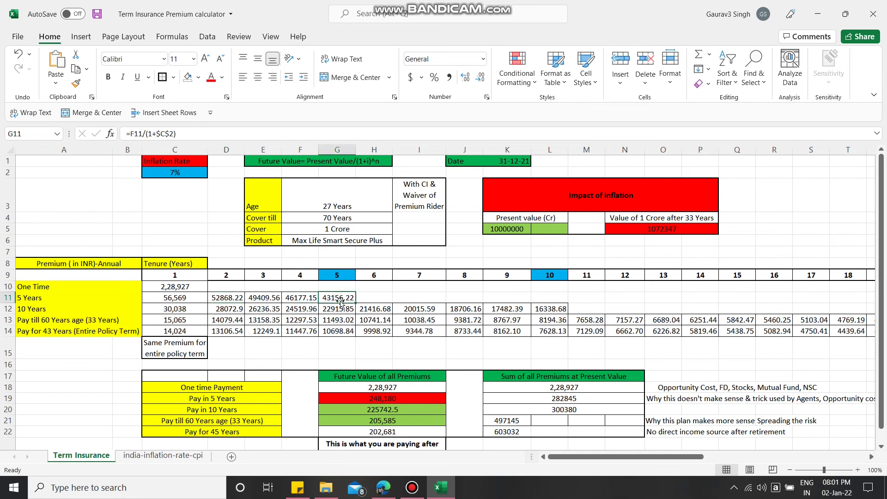
scroll(451, 347, "down", 1)
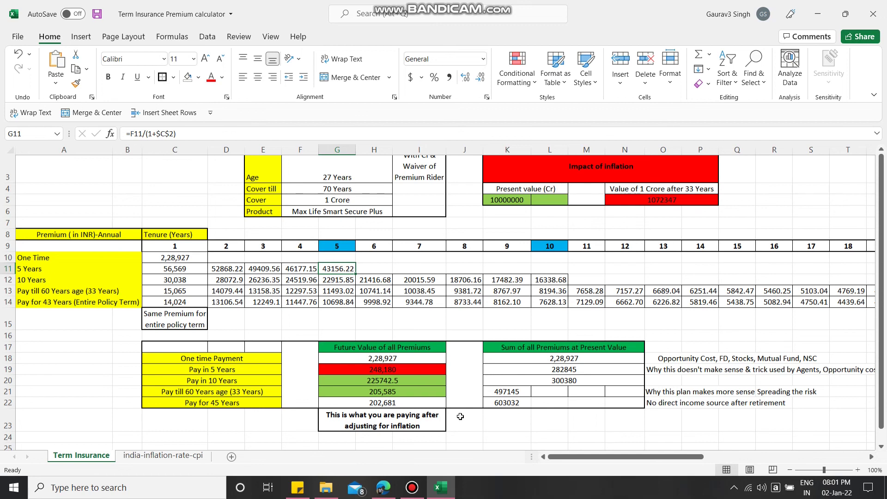
Drop one decimal from the year-5 discounted premium in G11 so it reads 43156.2.
key("alt+h")
key("9")
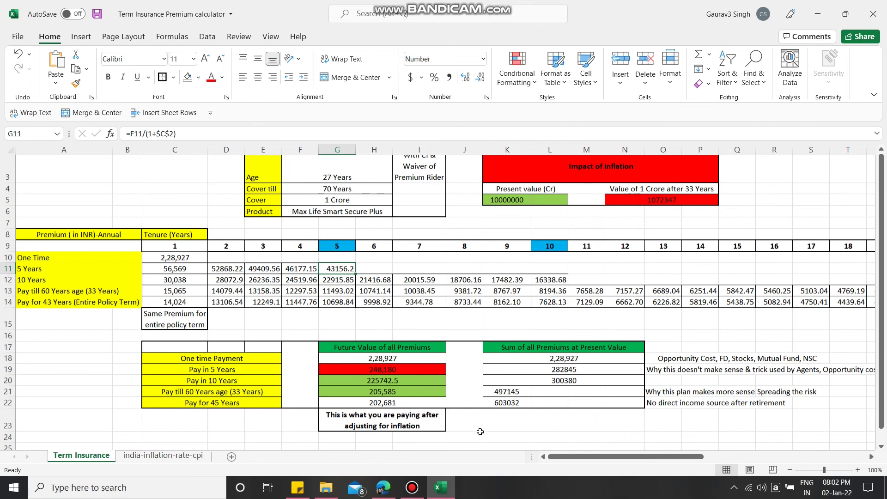